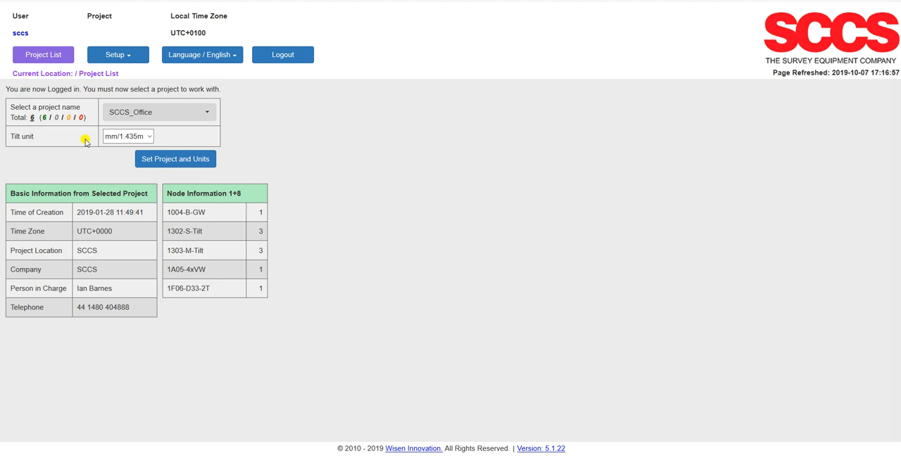
Load the SCCS_Office project with the tilt unit mm/1.435m and open its warning setup
left_click(149, 140)
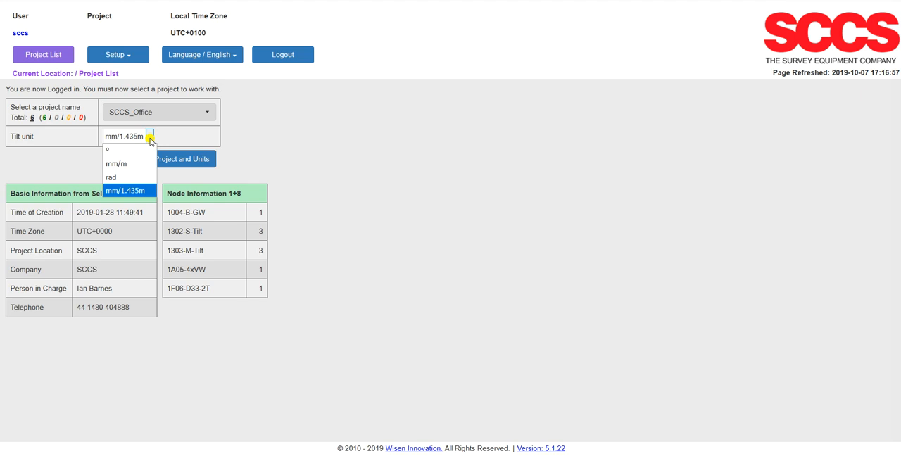
left_click(150, 140)
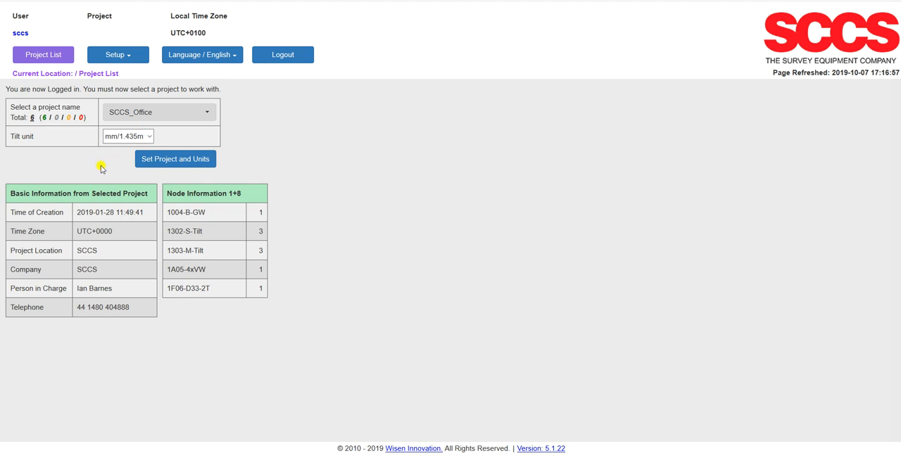
left_click(173, 158)
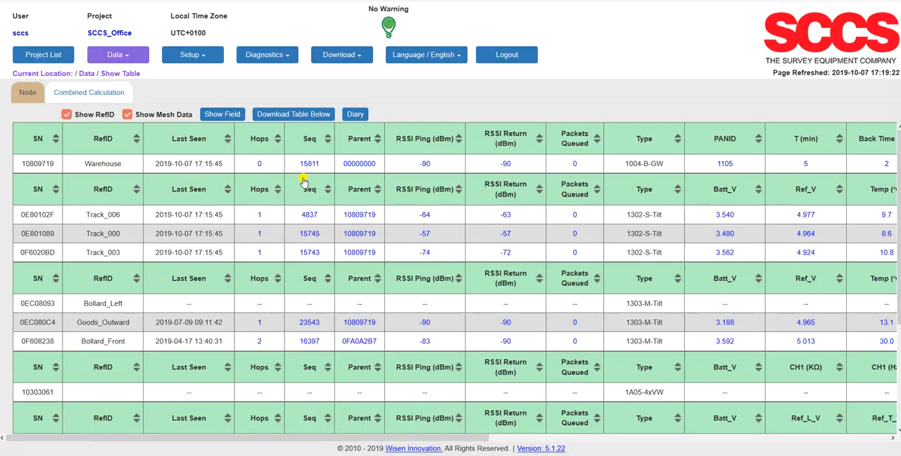
left_click(202, 58)
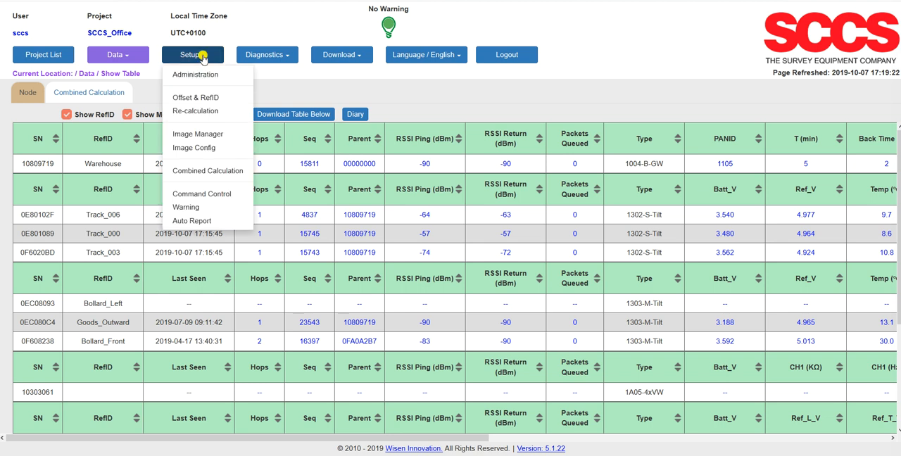
left_click(195, 204)
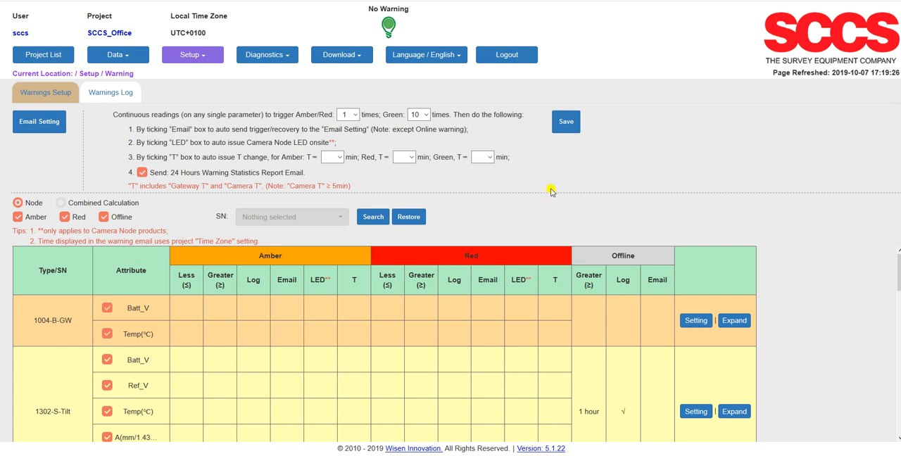
Add a recipient's e-mail address to the warning email list and send a test message to it
left_click(42, 125)
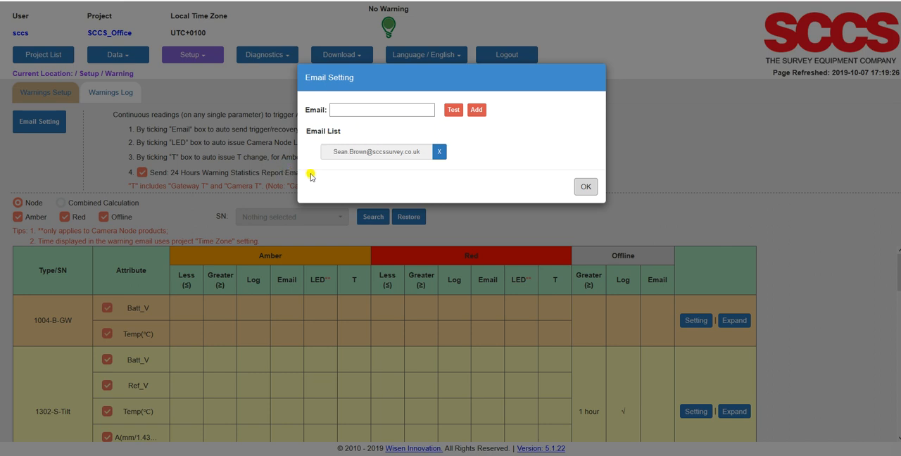
left_click(343, 112)
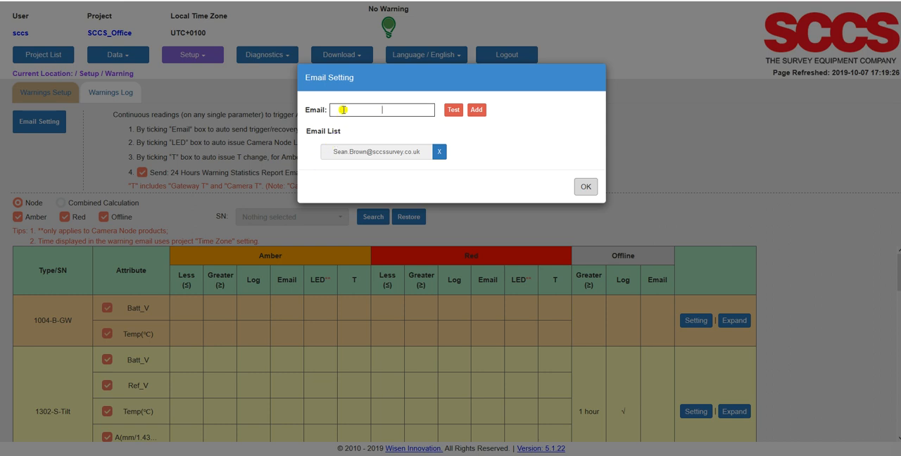
key("ctrl+v")
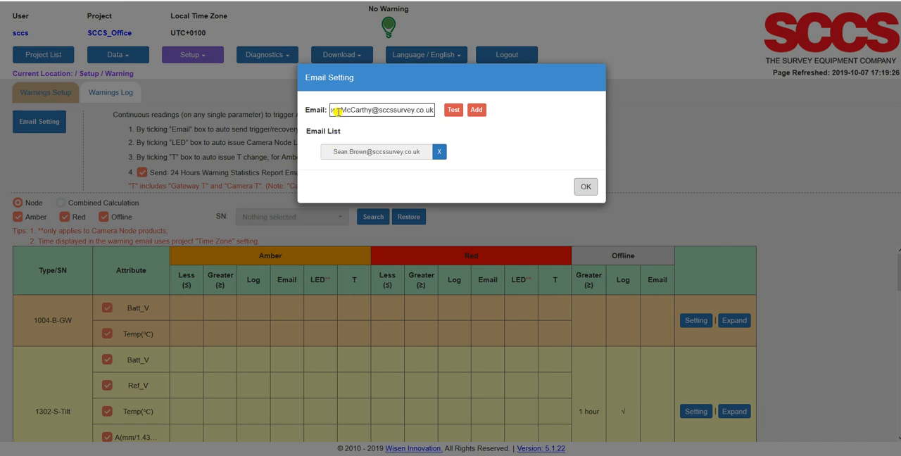
left_click(476, 111)
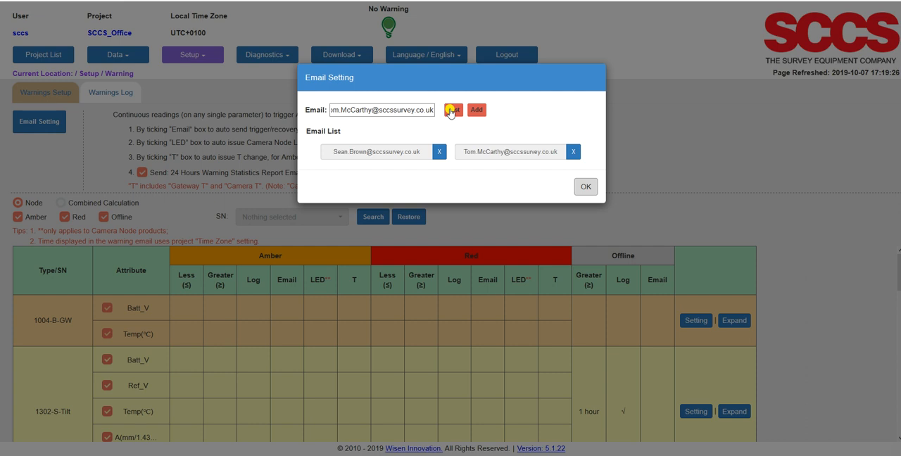
left_click(452, 111)
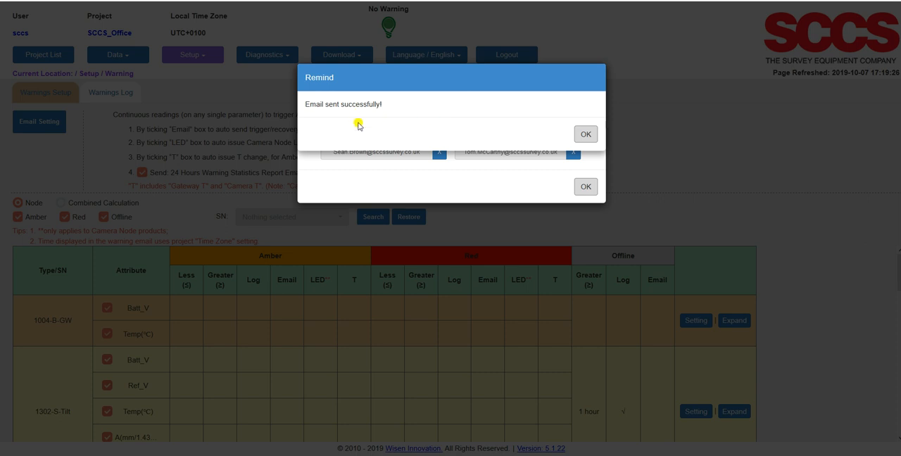
left_click(586, 136)
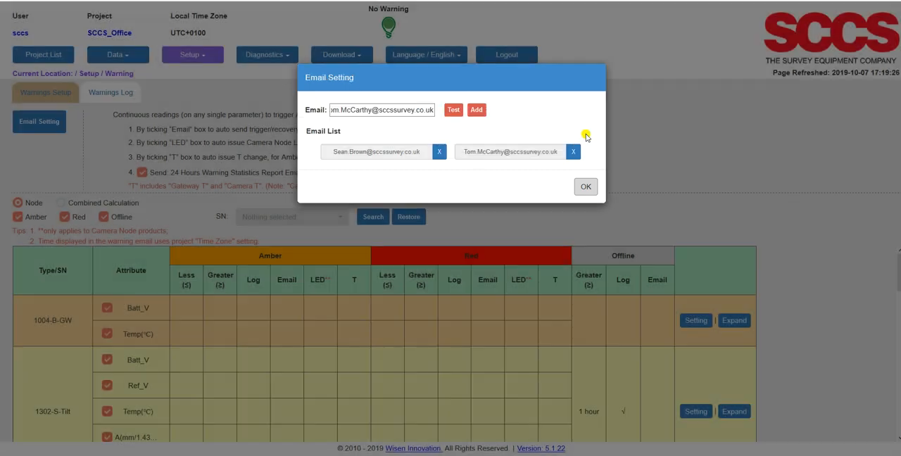
left_click(586, 187)
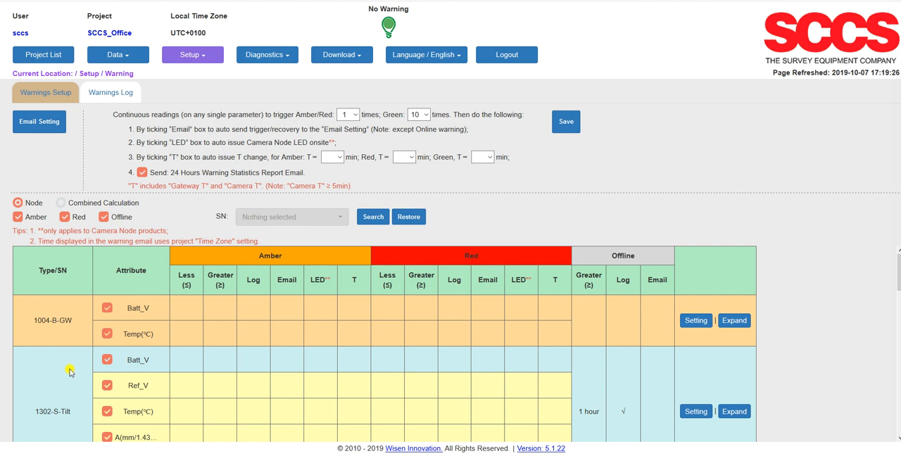
Examine the node types and their attributes listed in the node warning table
scroll(69, 372, "down", 2)
scroll(70, 368, "up", 2)
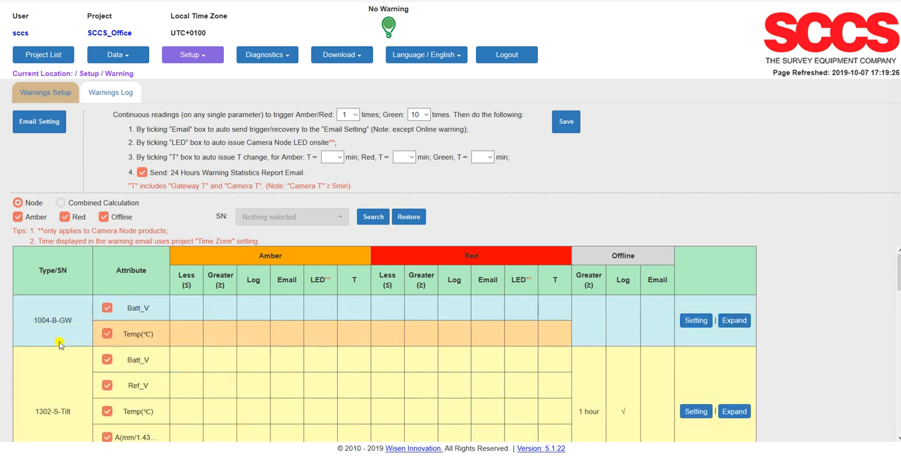
scroll(62, 340, "down", 4)
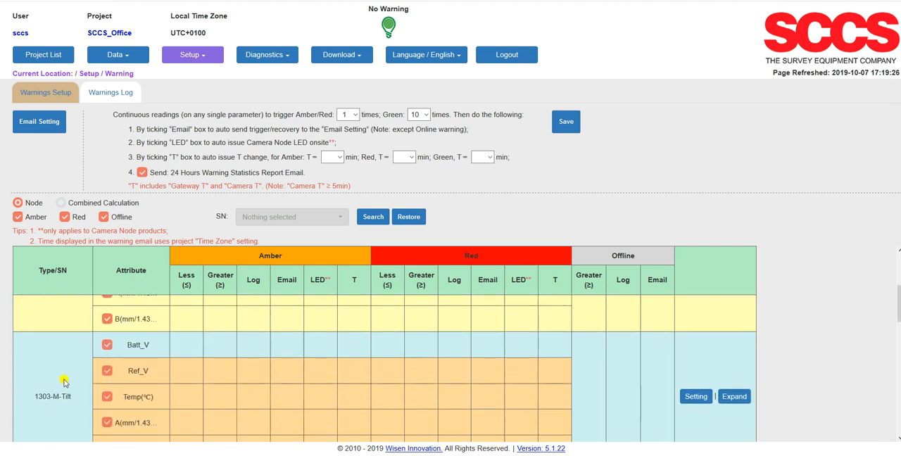
scroll(64, 401, "down", 5)
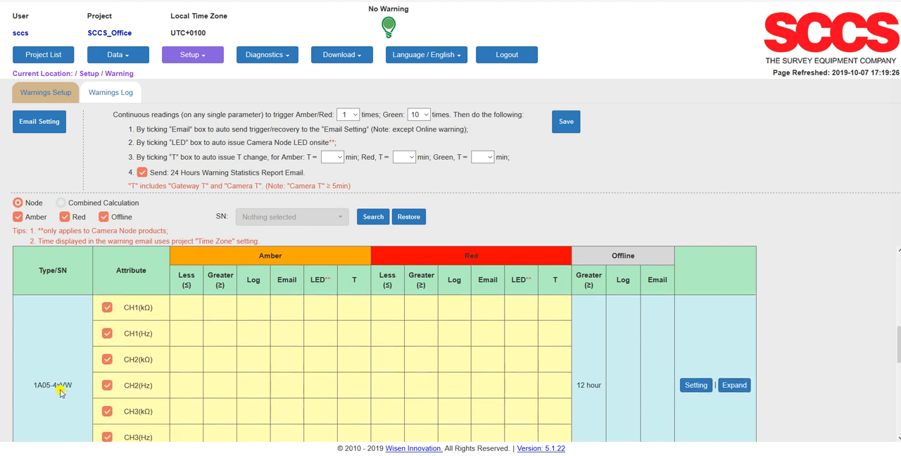
scroll(60, 394, "down", 3)
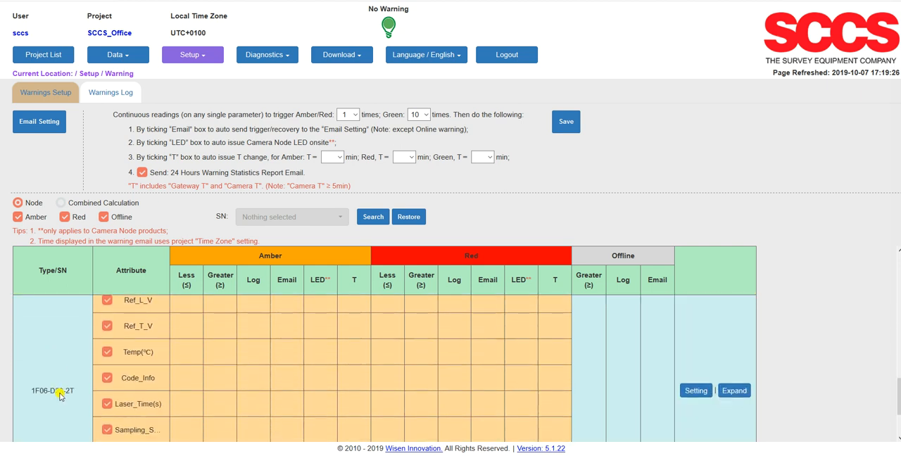
scroll(60, 396, "up", 12)
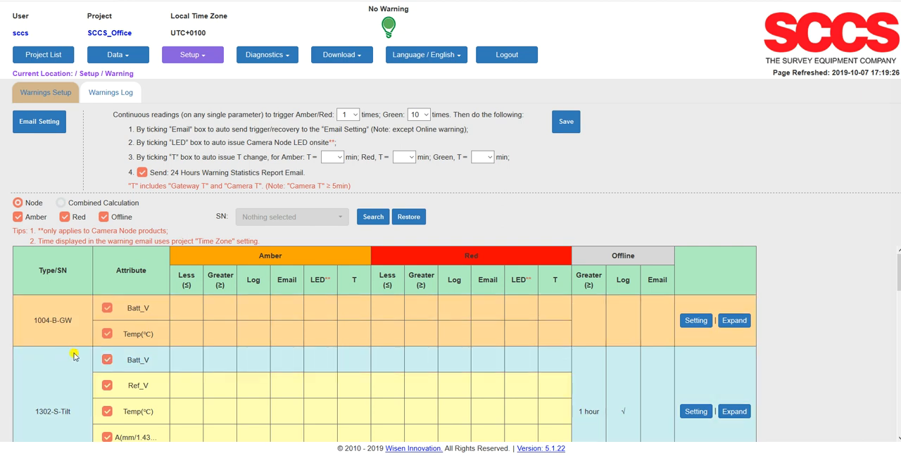
Expand the 1302-S-Tilt node type to review the warning limits of its individual sensors, and collapse it again
scroll(47, 353, "down", 1)
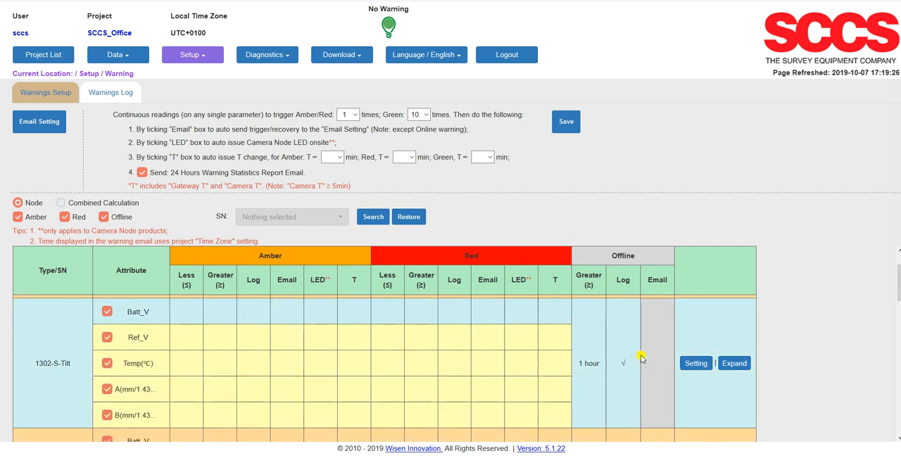
left_click(733, 365)
scroll(500, 352, "down", 2)
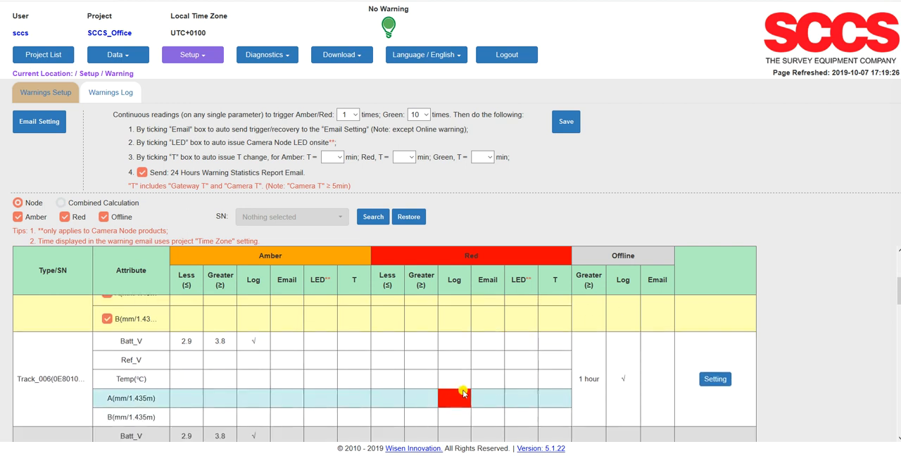
scroll(467, 391, "up", 3)
scroll(613, 380, "down", 1)
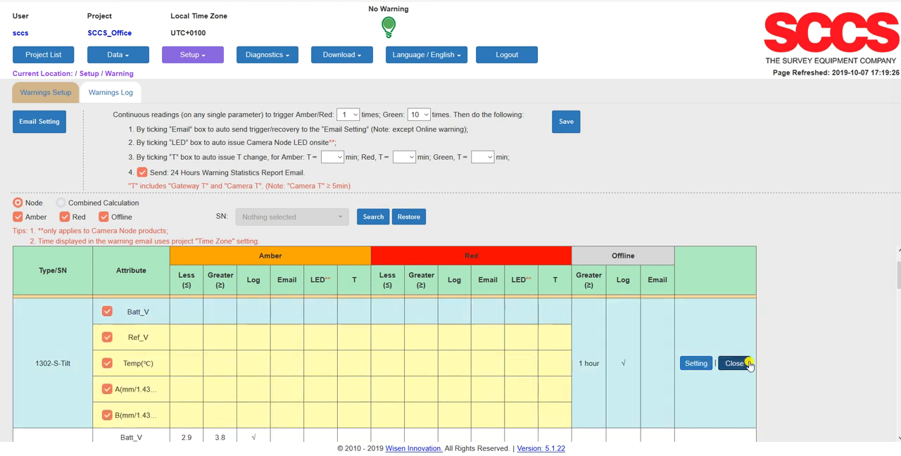
left_click(737, 364)
scroll(268, 346, "up", 1)
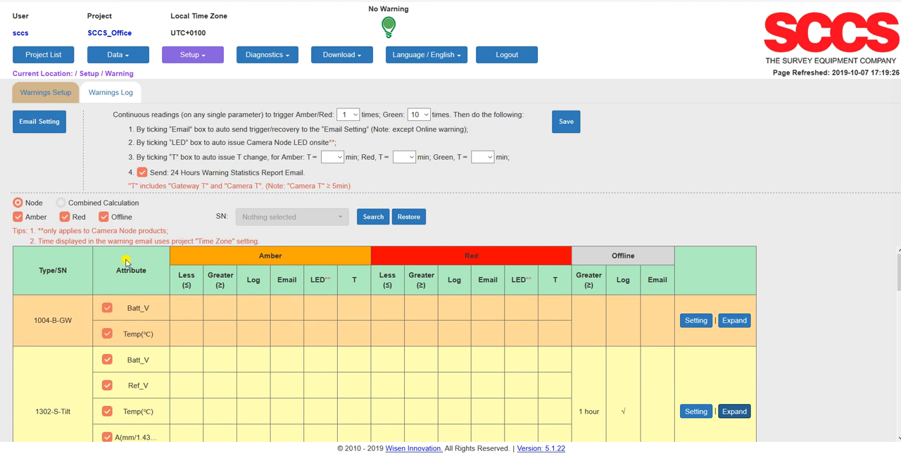
Show the combined calculation warnings and inspect the limit settings of UP_Fast_CANT_Relative_Alias_1 without changing them
left_click(61, 204)
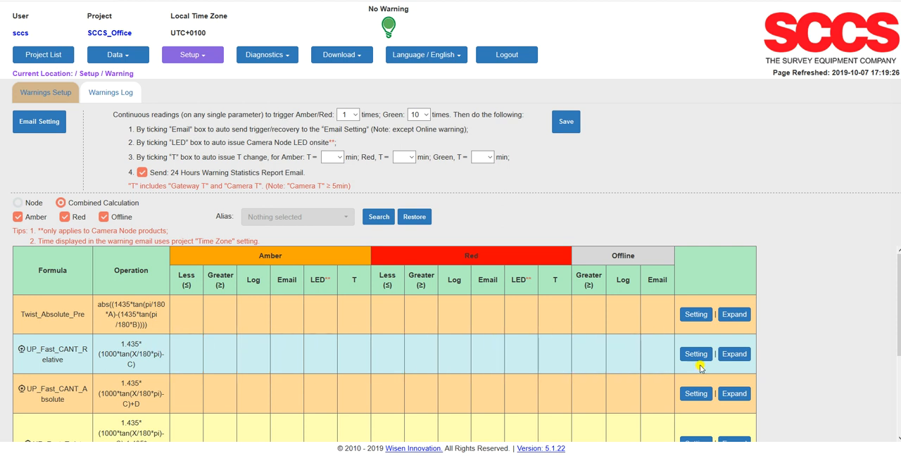
left_click(733, 355)
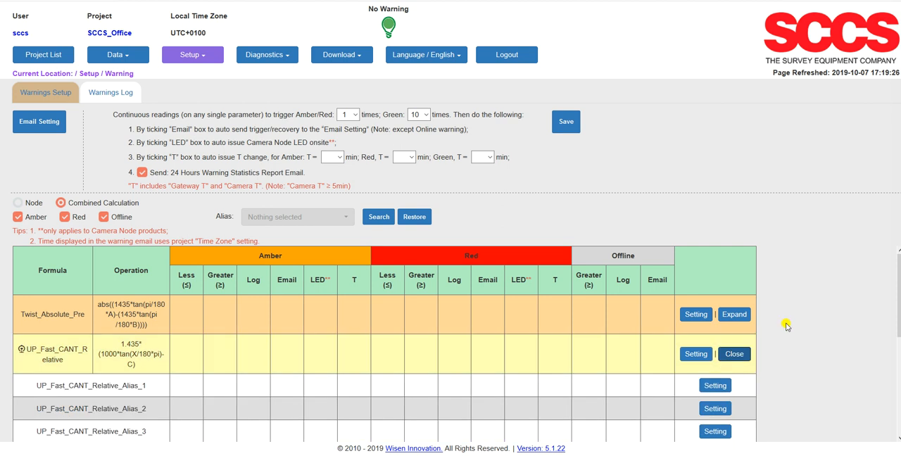
scroll(787, 325, "down", 1)
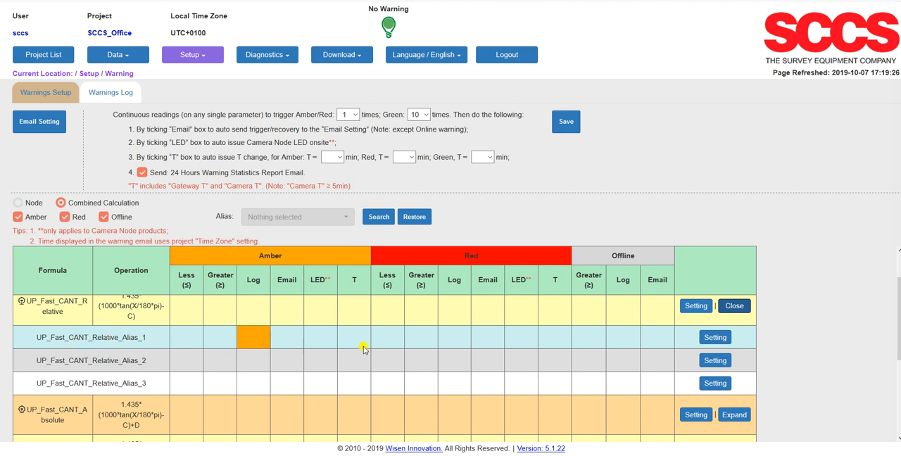
left_click(716, 339)
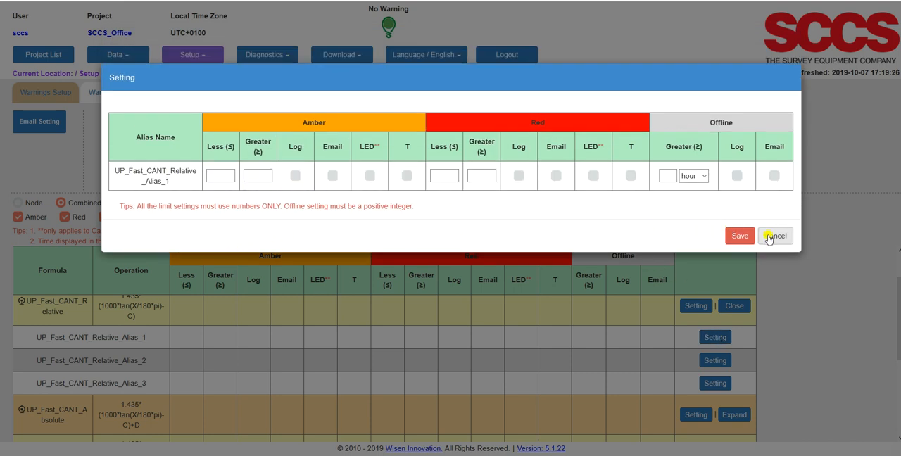
left_click(762, 238)
left_click(737, 306)
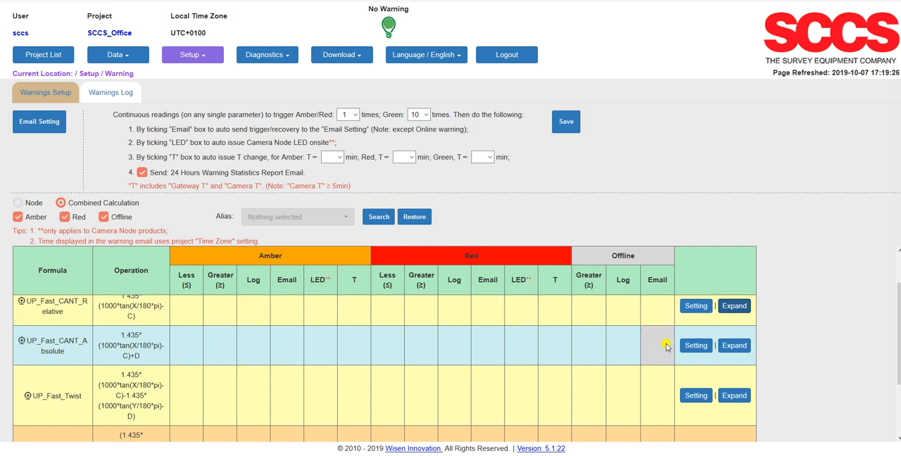
Inspect the warning limit settings for the whole UP_Fast_CANT_Relative formula and leave them without saving
scroll(699, 339, "up", 2)
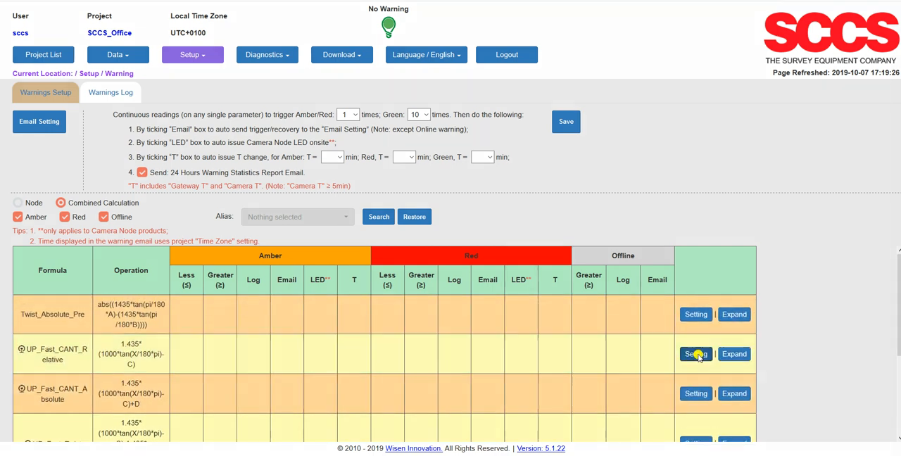
left_click(696, 354)
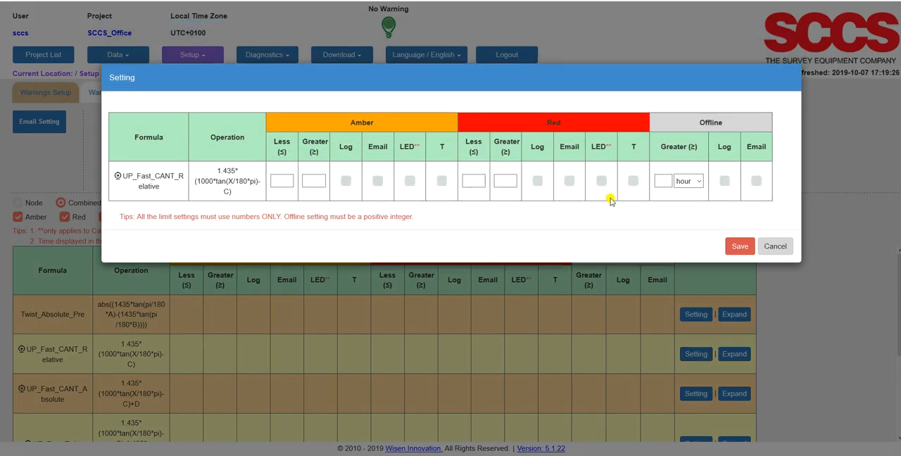
left_click(774, 247)
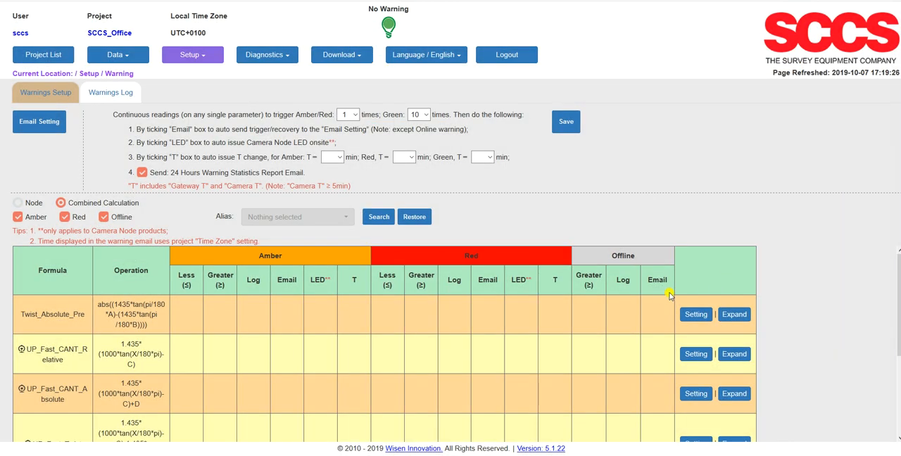
Return to the node warnings and set the number of continuous readings that trigger Green to 5
left_click(18, 204)
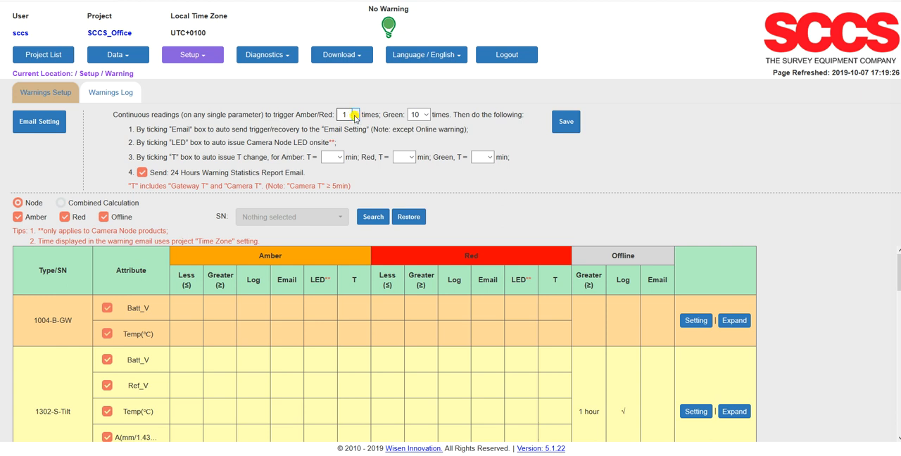
left_click(426, 116)
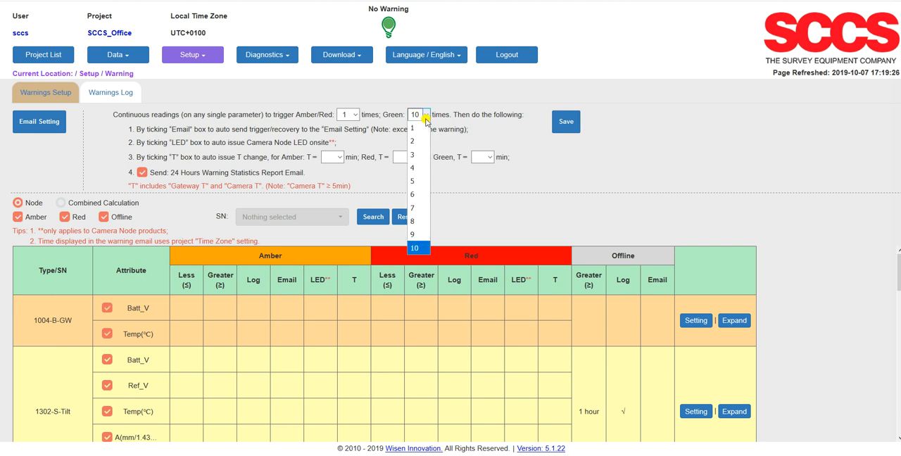
left_click(415, 181)
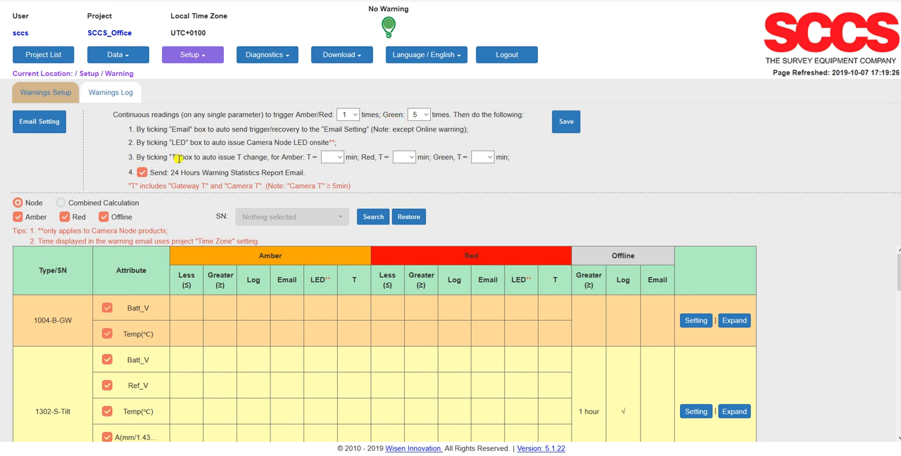
left_click(344, 116)
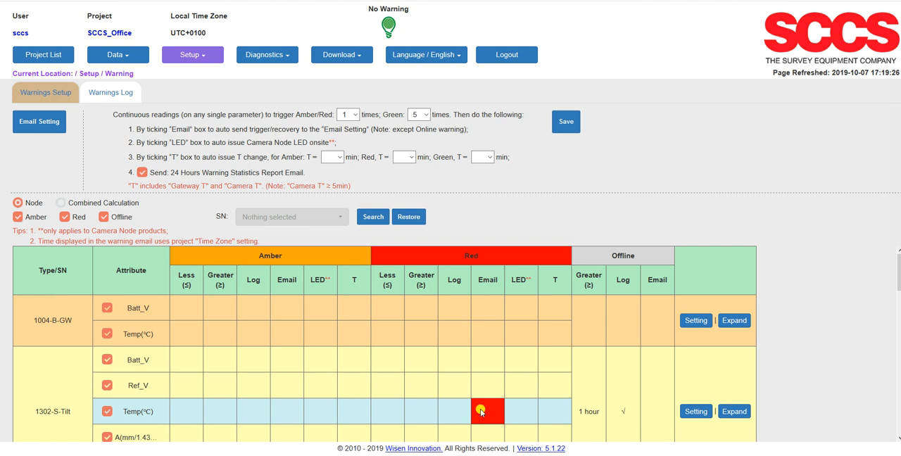
Set the T change intervals to 15 min for Green, 5 min for Amber and 1 min for Red
scroll(480, 407, "down", 2)
scroll(479, 403, "up", 2)
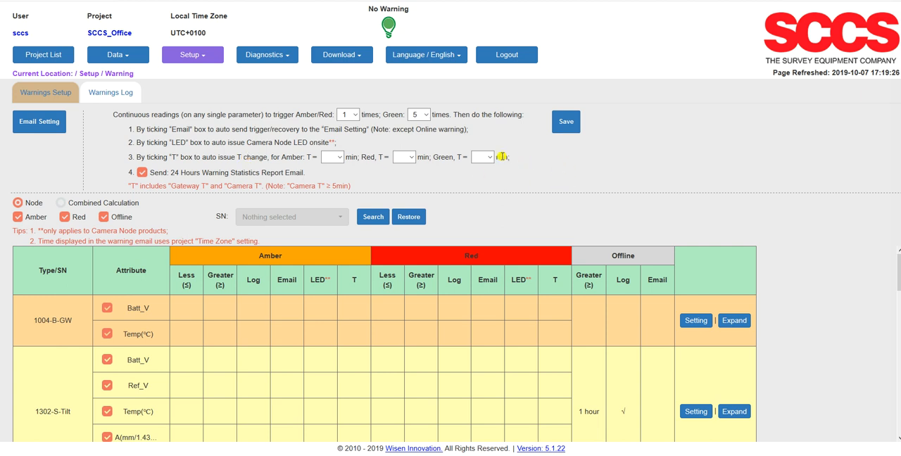
left_click(482, 157)
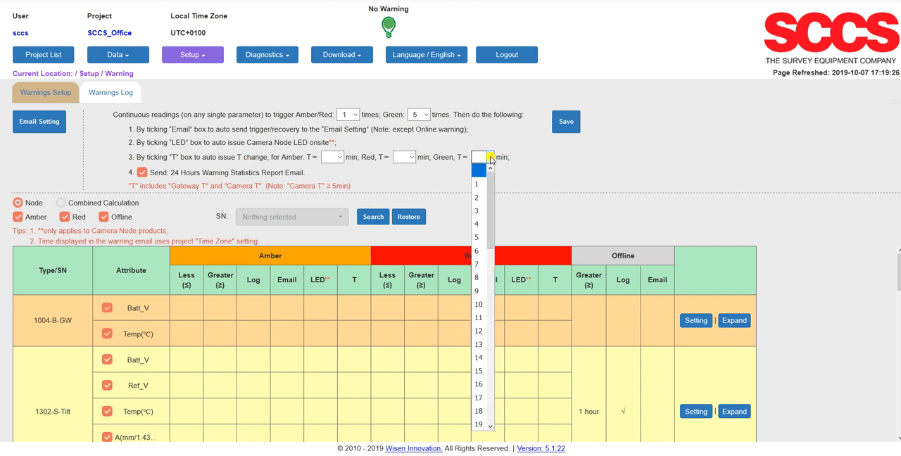
left_click(476, 373)
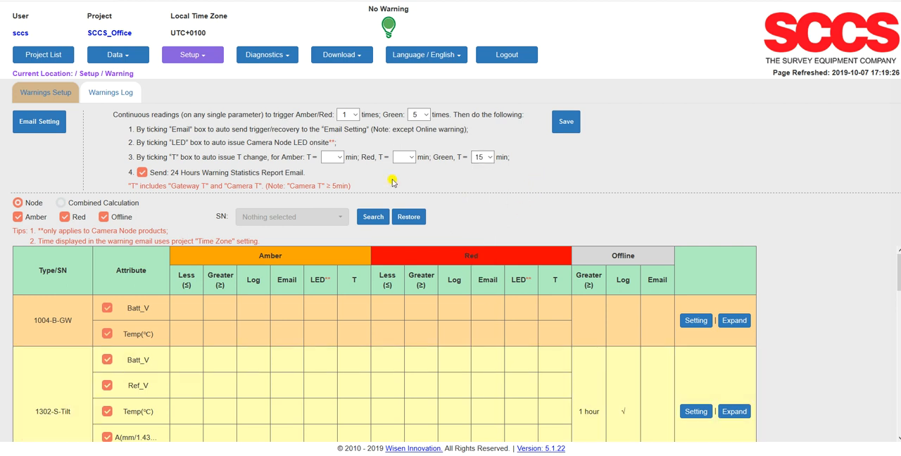
left_click(340, 159)
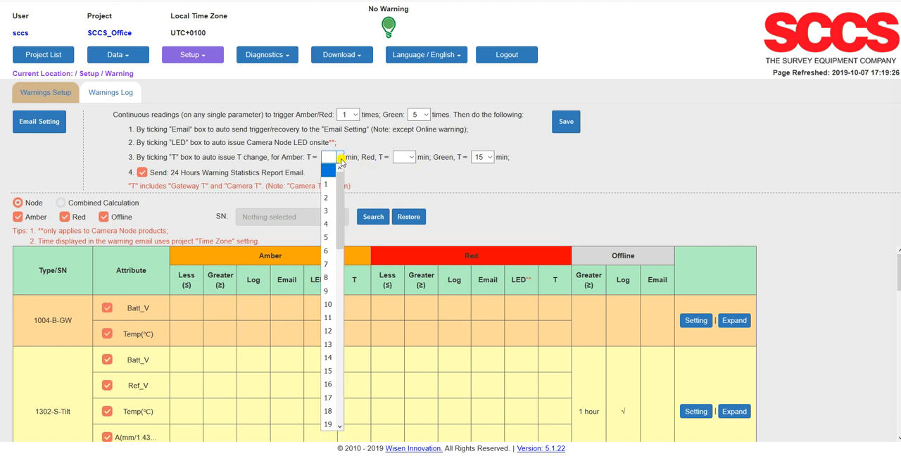
left_click(328, 238)
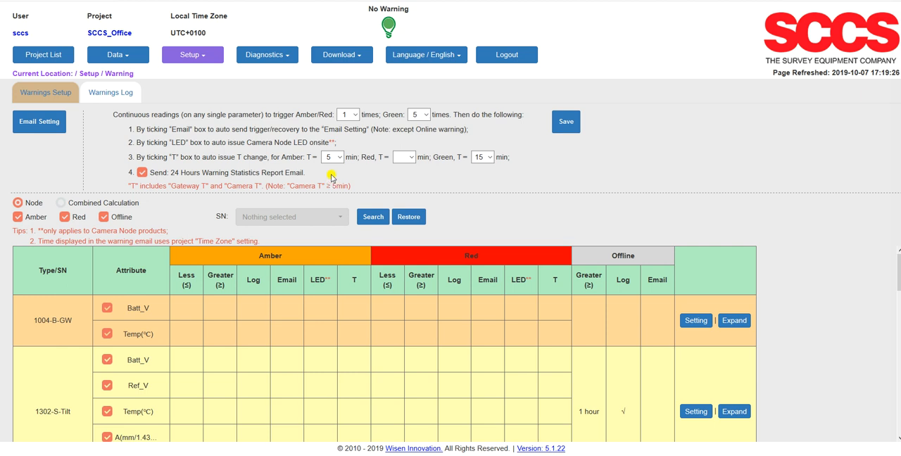
left_click(410, 157)
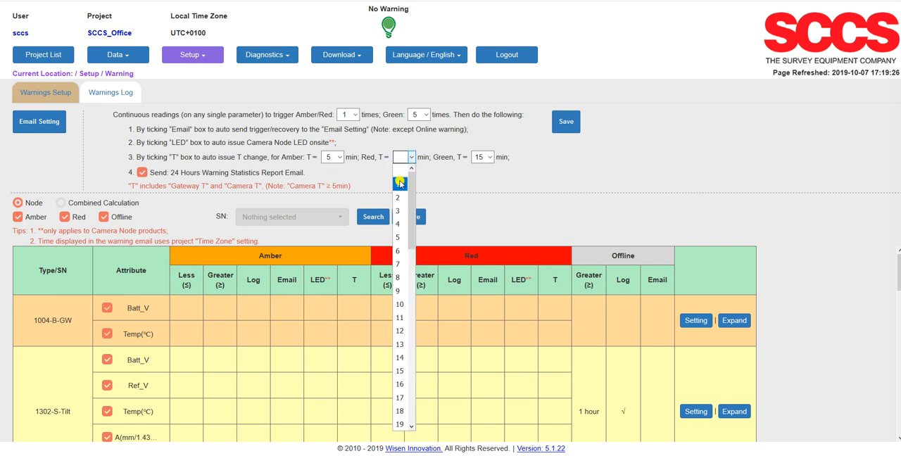
left_click(399, 183)
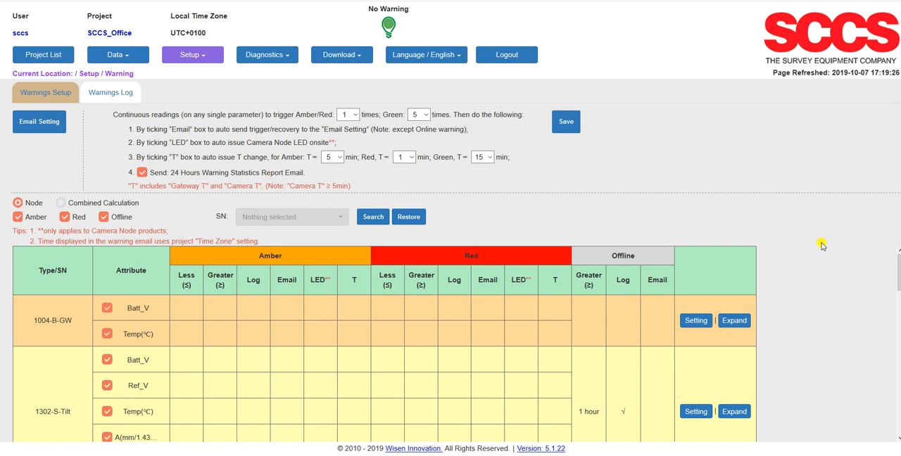
Set both Amber limits of attribute A to 5 for the 1302-S-Tilt node type, with Log, Email, LED and T enabled
scroll(806, 261, "down", 1)
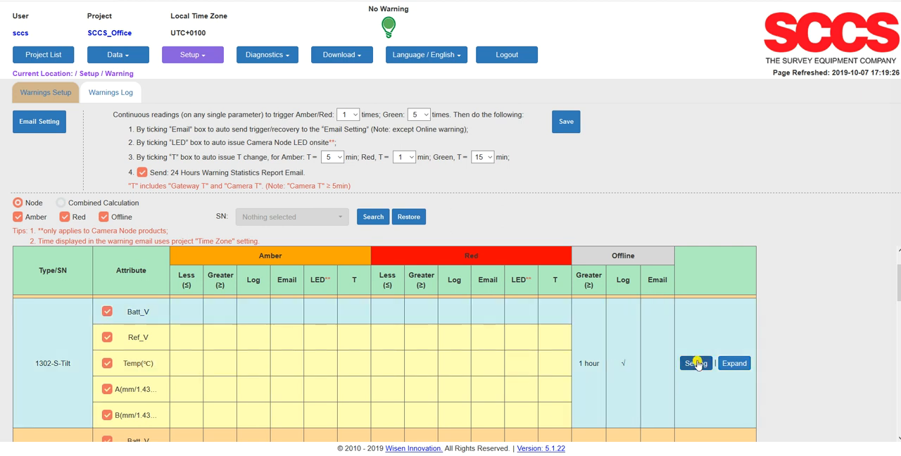
left_click(696, 363)
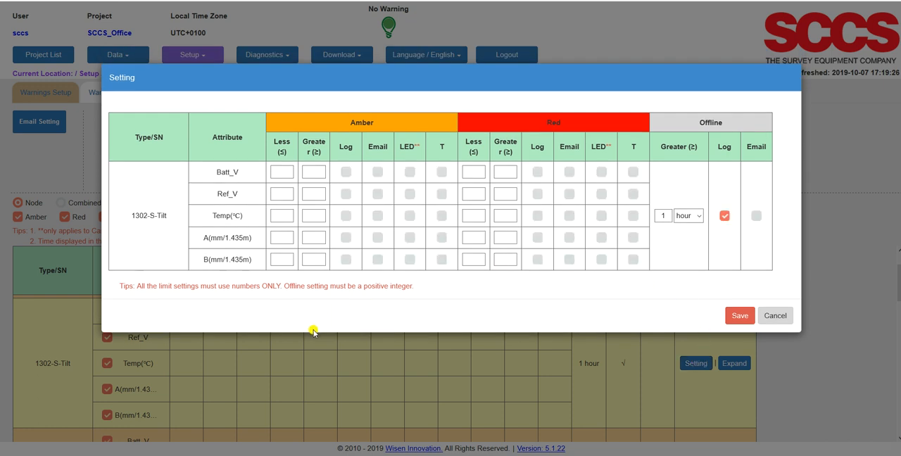
left_click(278, 256)
left_click(287, 238)
left_click(316, 238)
left_click(377, 238)
left_click(410, 239)
left_click(441, 240)
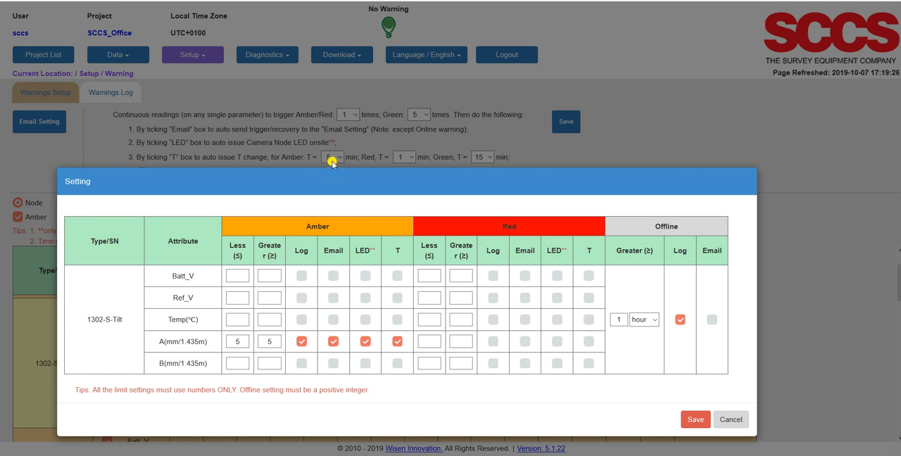
Set both Red limits of attribute A to 2 for 1302-S-Tilt, with Log, Email and T enabled
left_click(429, 343)
type("2")
left_click(454, 340)
type("2")
left_click(493, 341)
left_click(526, 342)
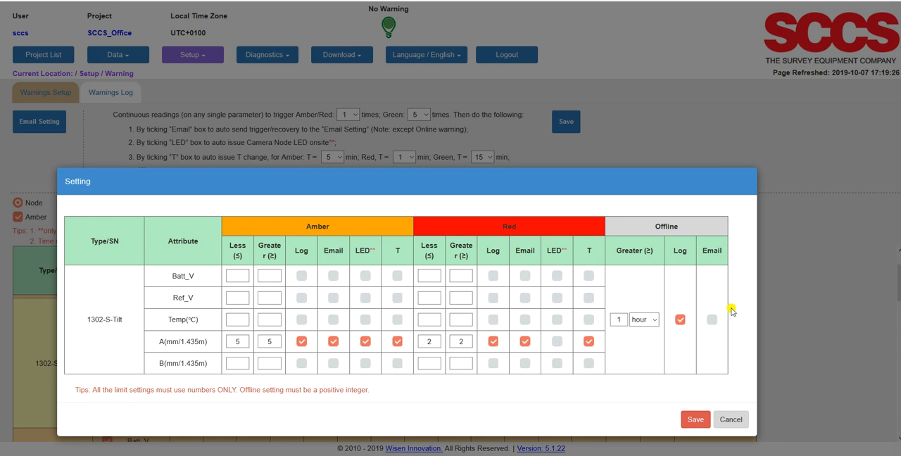
Enable the offline warning email for 1302-S-Tilt, keeping the 1 hour limit, and save the warning settings
left_click(654, 321)
left_click(654, 324)
left_click(618, 321)
left_click(696, 421)
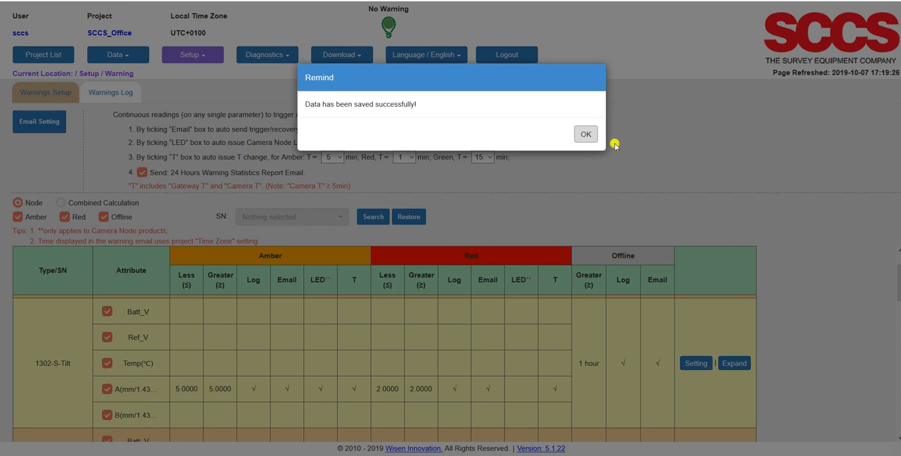
left_click(589, 133)
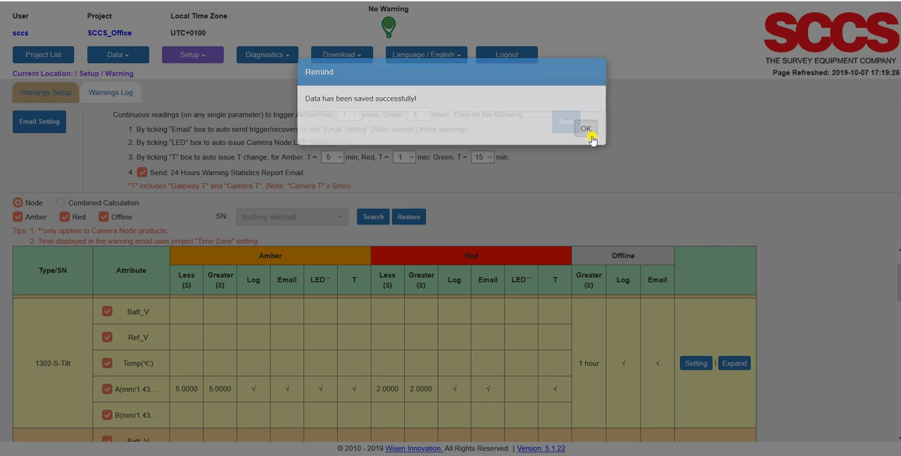
Expand the 1303-M-Tilt node type and review the warning limits of its individual sensors
scroll(793, 283, "down", 3)
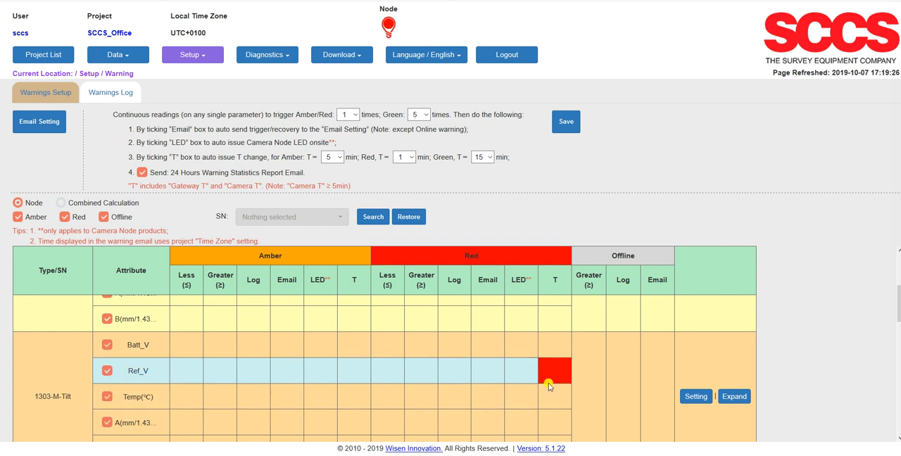
scroll(556, 378, "down", 2)
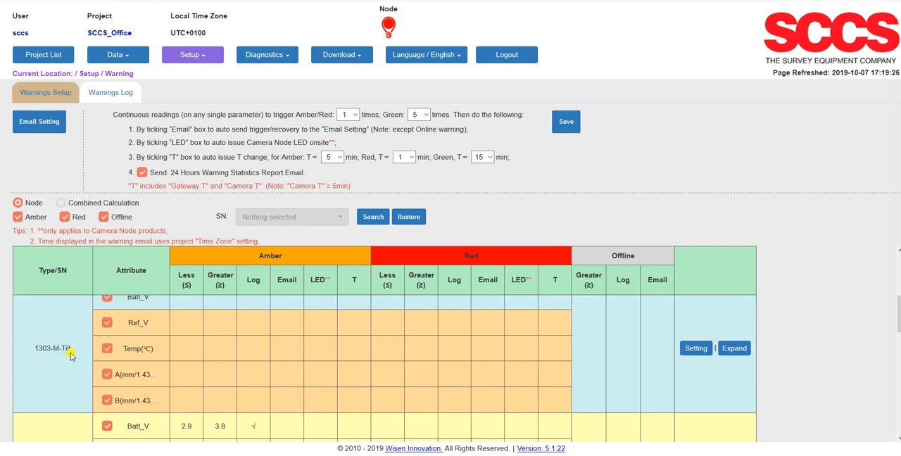
left_click(734, 348)
scroll(792, 326, "down", 2)
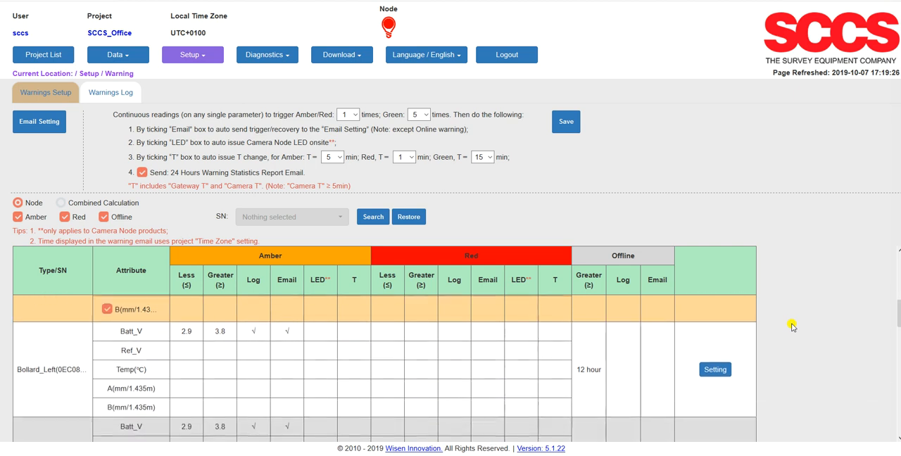
scroll(85, 374, "down", 1)
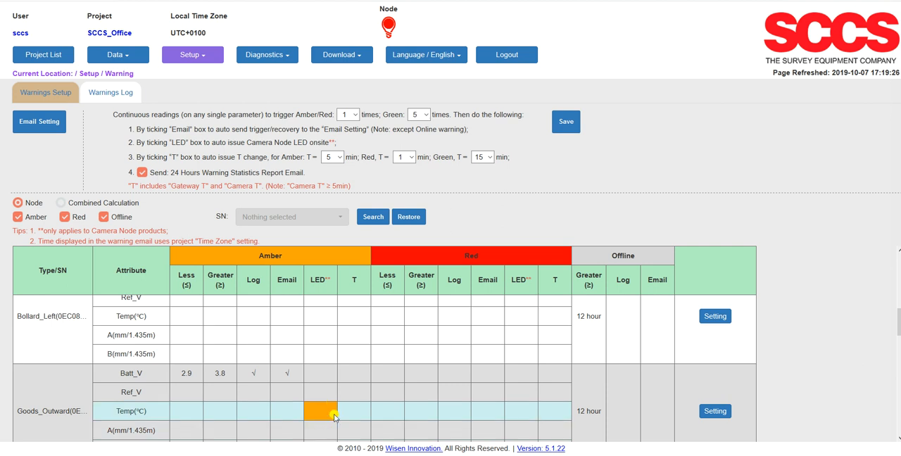
scroll(398, 409, "up", 3)
scroll(394, 371, "up", 2)
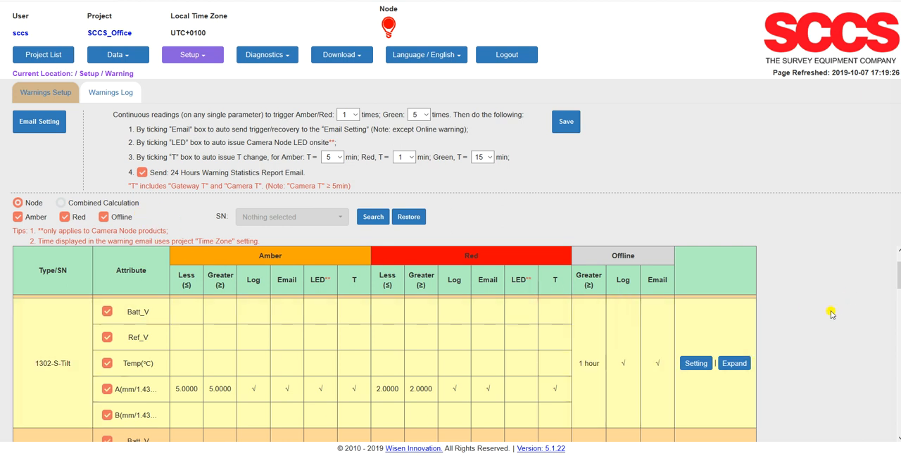
scroll(606, 276, "up", 2)
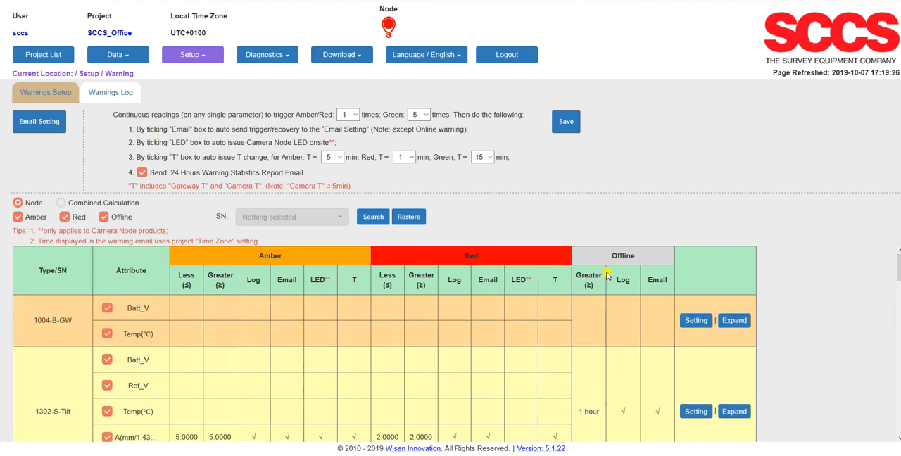
Filter the warning table by the Bollard_Left sensor's serial number, and restore the full list
left_click(270, 218)
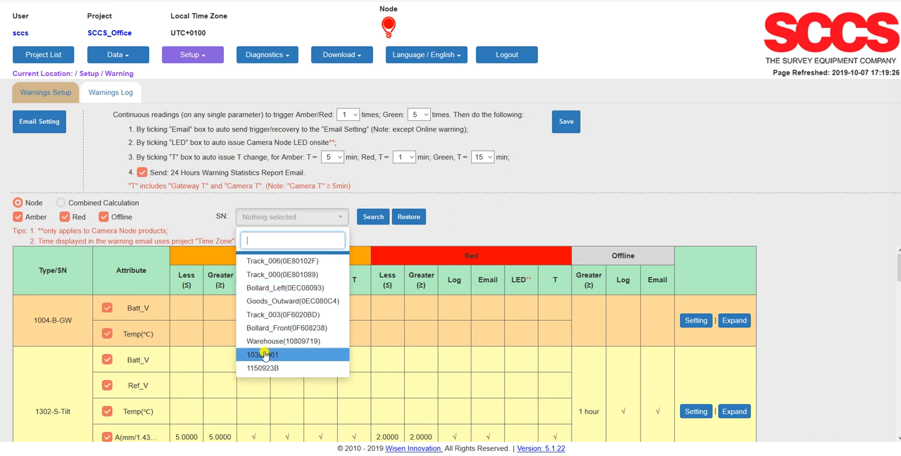
left_click(263, 289)
left_click(373, 220)
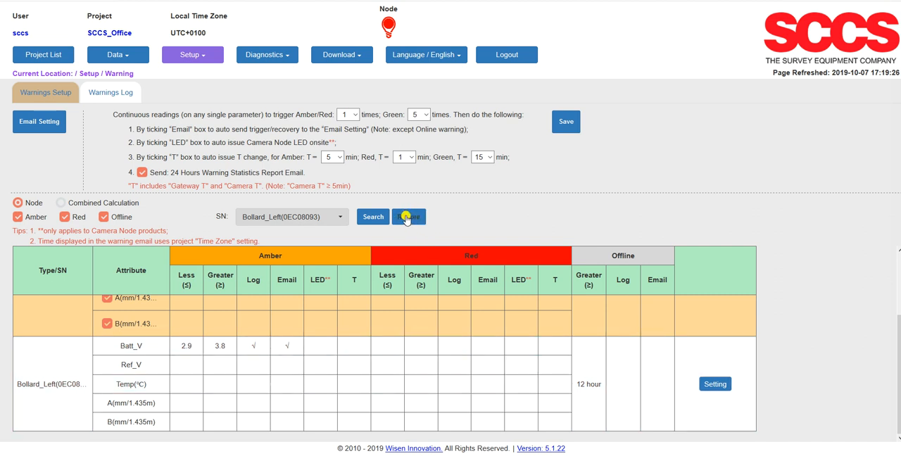
left_click(407, 217)
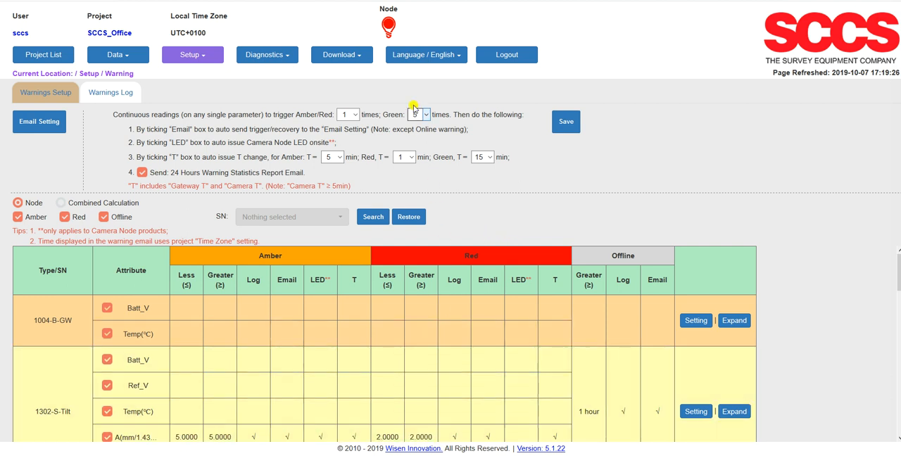
Examine the node Amber/Red entries in the warnings log and return to the warnings setup
mouse_move(389, 28)
left_click(112, 96)
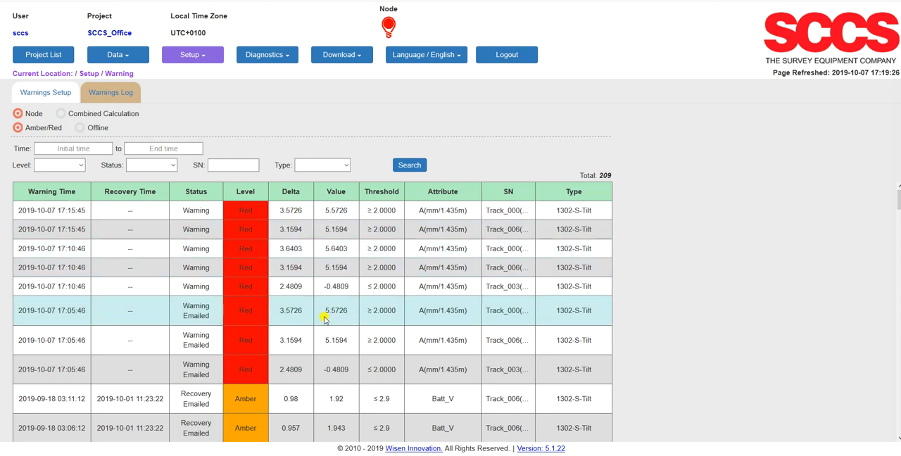
scroll(326, 310, "down", 2)
scroll(324, 317, "down", 2)
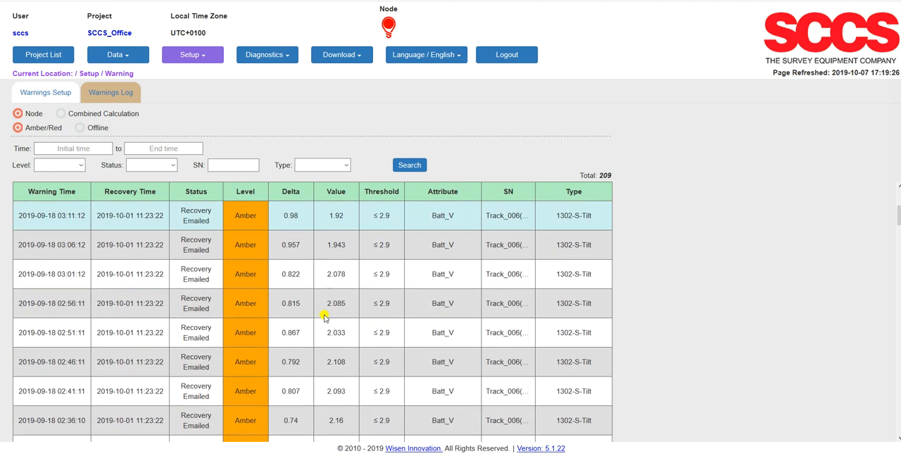
scroll(325, 329, "down", 1)
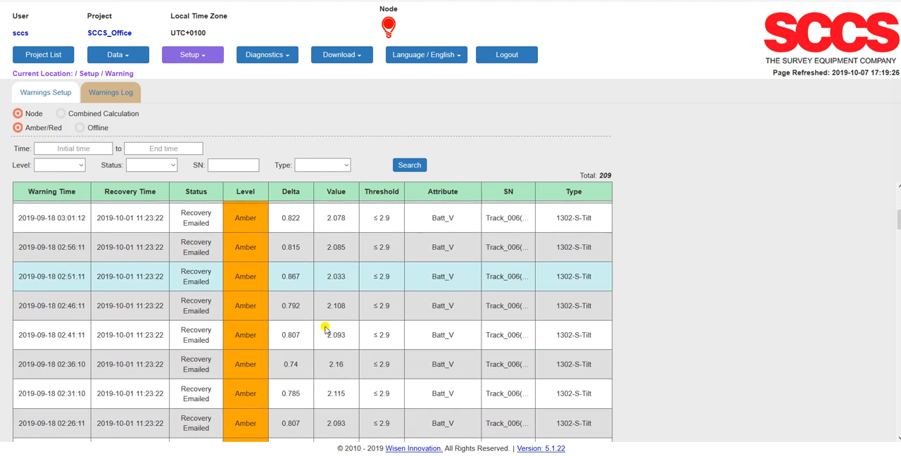
scroll(328, 344, "up", 3)
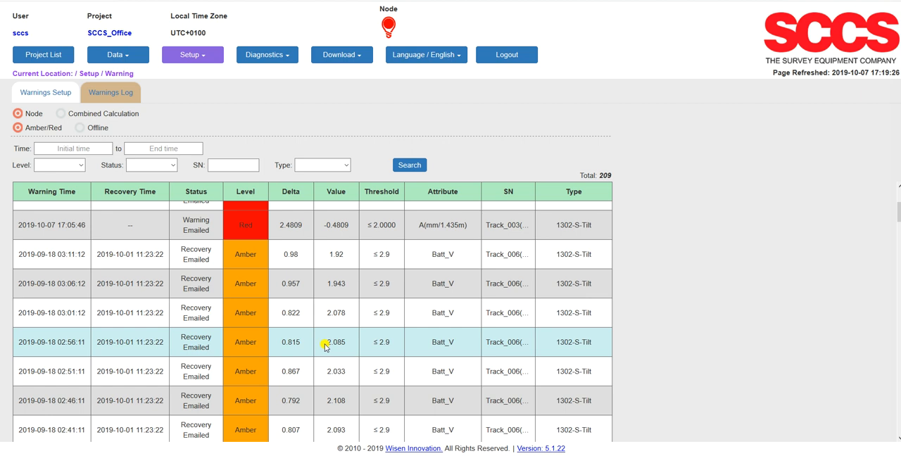
left_click(49, 93)
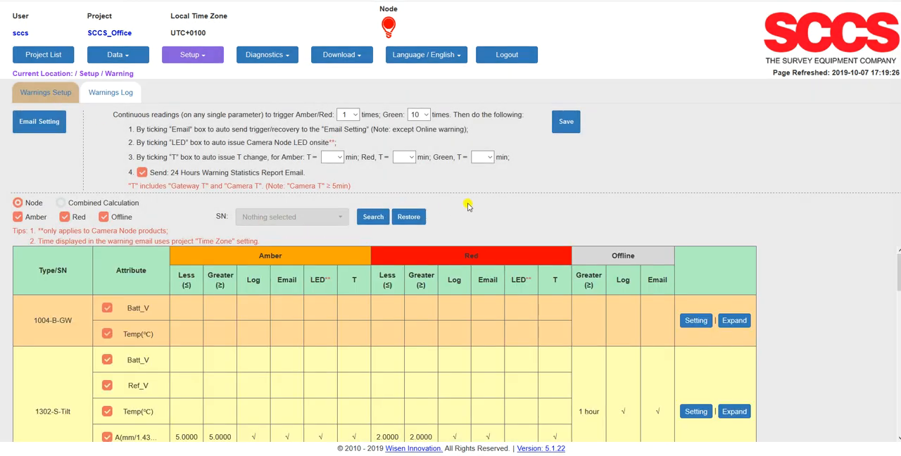